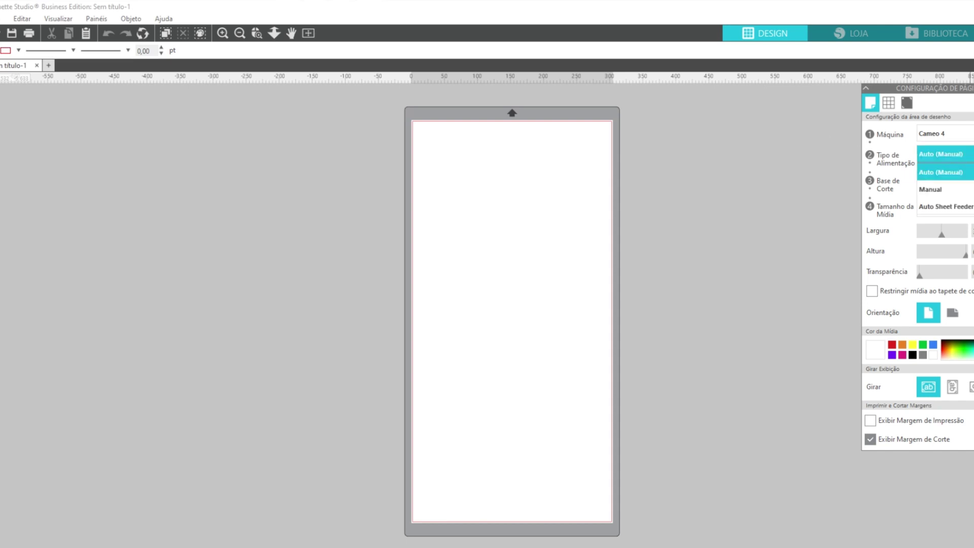
# Try the Auto Sheet Feeder feed type for the Cameo 4, and set the feed type to Manual.
pyautogui.click(945, 206)
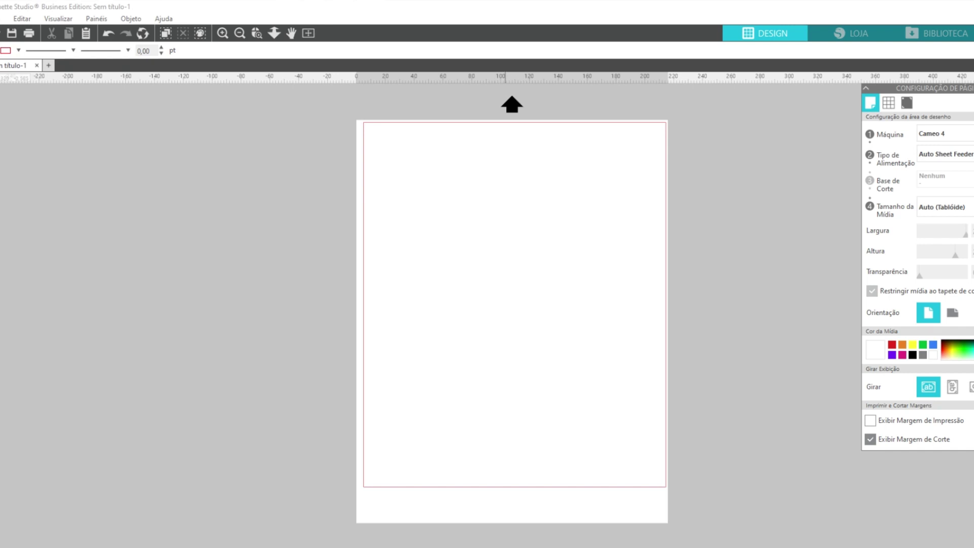
pyautogui.click(944, 154)
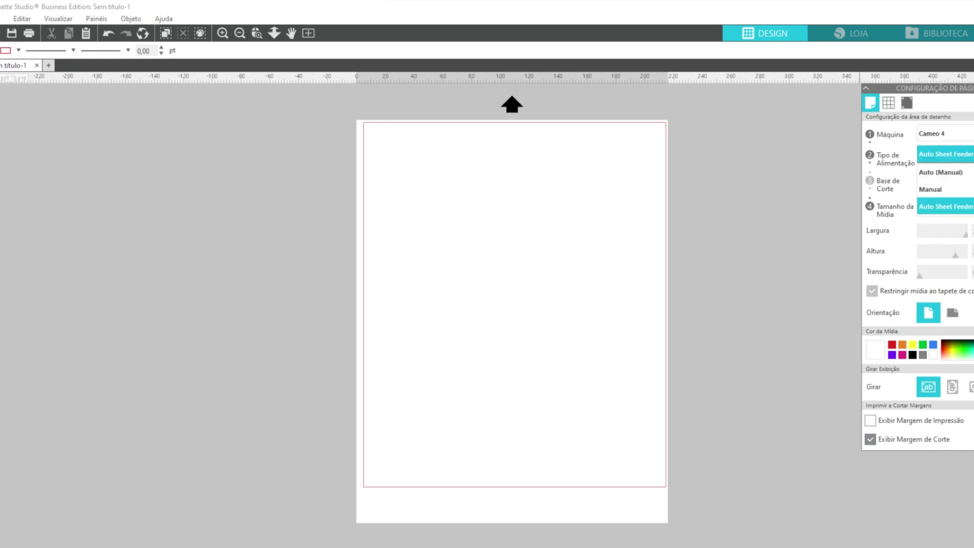
pyautogui.click(930, 189)
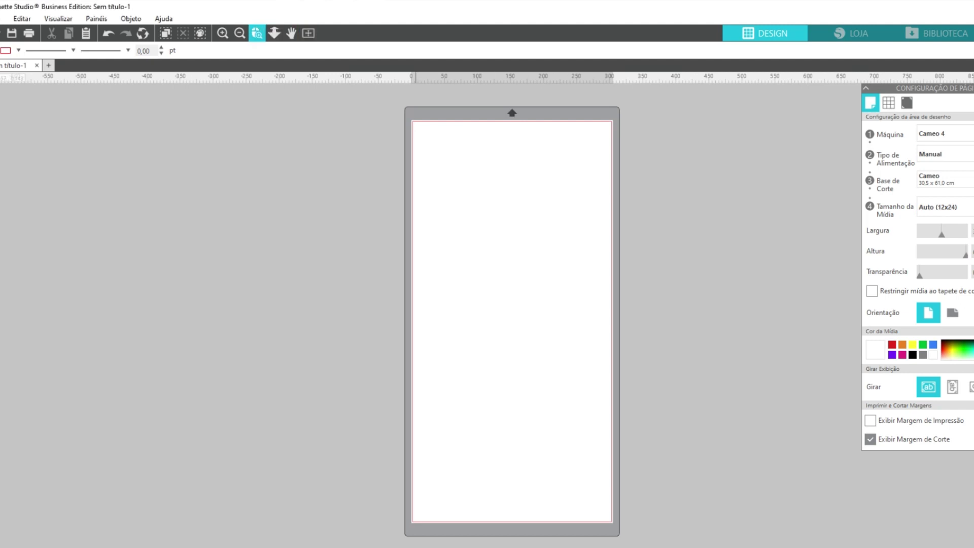
# Draw a red-filled rectangle about 12.06 by 2.08 cm on the cutting mat's upper border, above the page.
pyautogui.moveTo(379, 98); pyautogui.dragTo(684, 158)
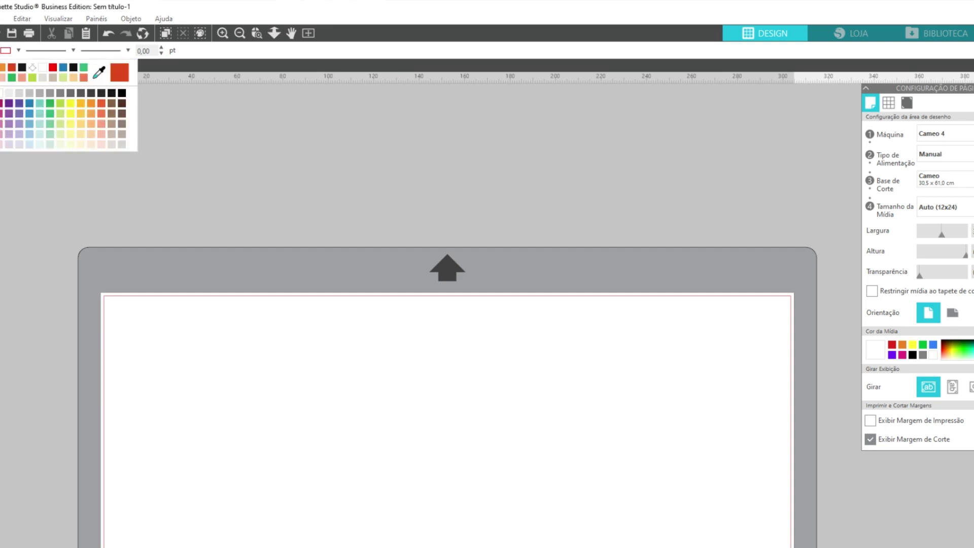
pyautogui.moveTo(182, 247); pyautogui.dragTo(459, 269)
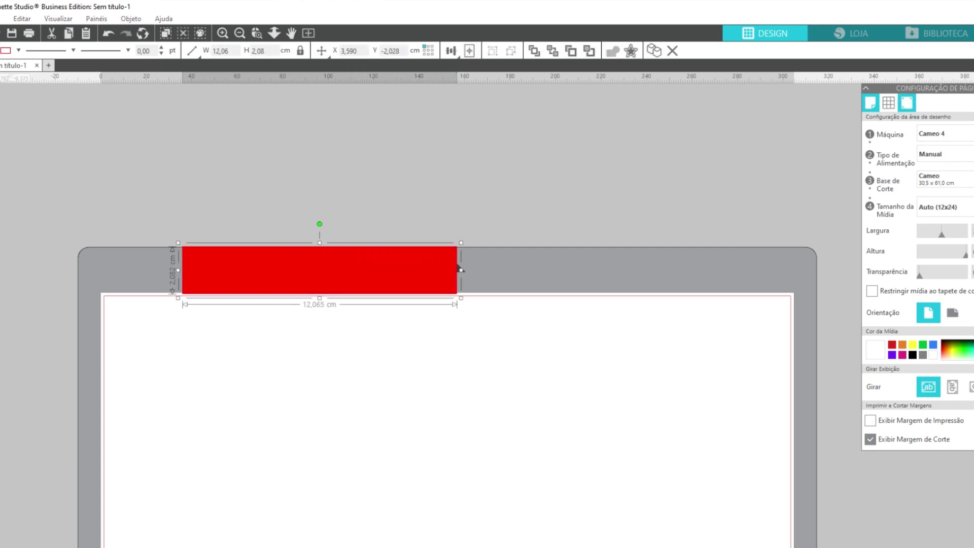
# Turn on the registration marks for the page.
pyautogui.click(907, 102)
pyautogui.click(870, 132)
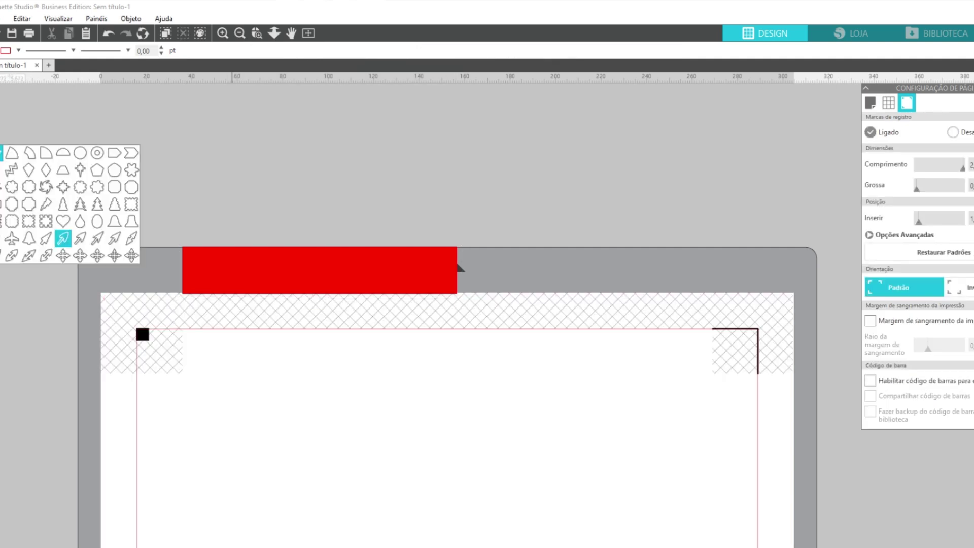
# Draw a five-pointed star about 8.98 by 8.55 cm and move it inside the cut margin.
pyautogui.click(1, 153)
pyautogui.moveTo(117, 288); pyautogui.dragTo(321, 480)
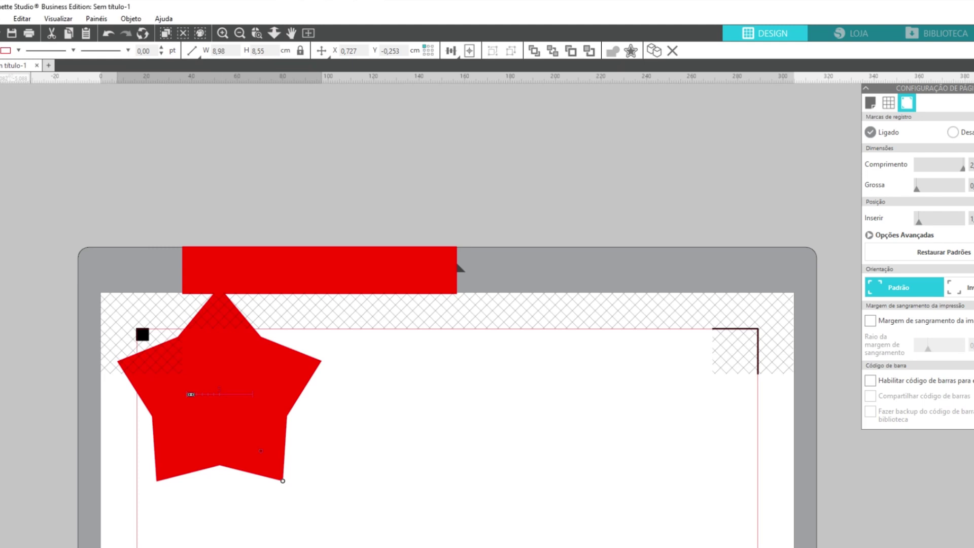
pyautogui.moveTo(219, 395); pyautogui.dragTo(370, 481)
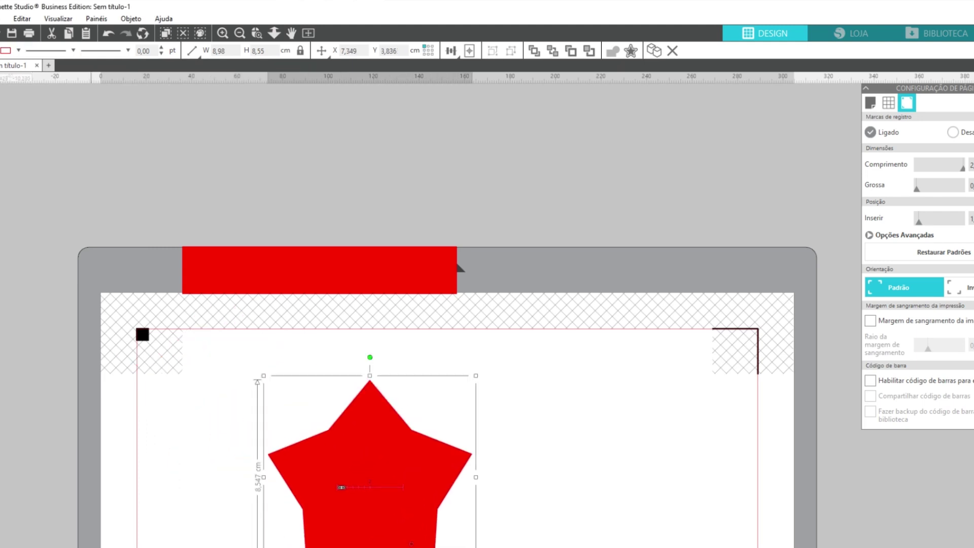
# Fill the star with yellow and move it slightly up and left within the cut margin.
pyautogui.click(19, 50)
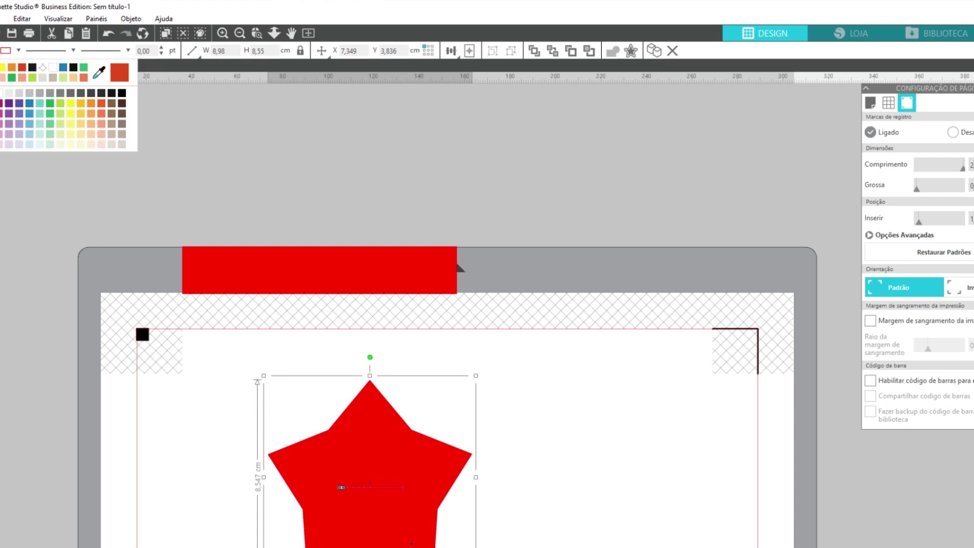
pyautogui.click(71, 103)
pyautogui.click(224, 431)
pyautogui.moveTo(359, 460); pyautogui.dragTo(315, 441)
pyautogui.click(301, 351)
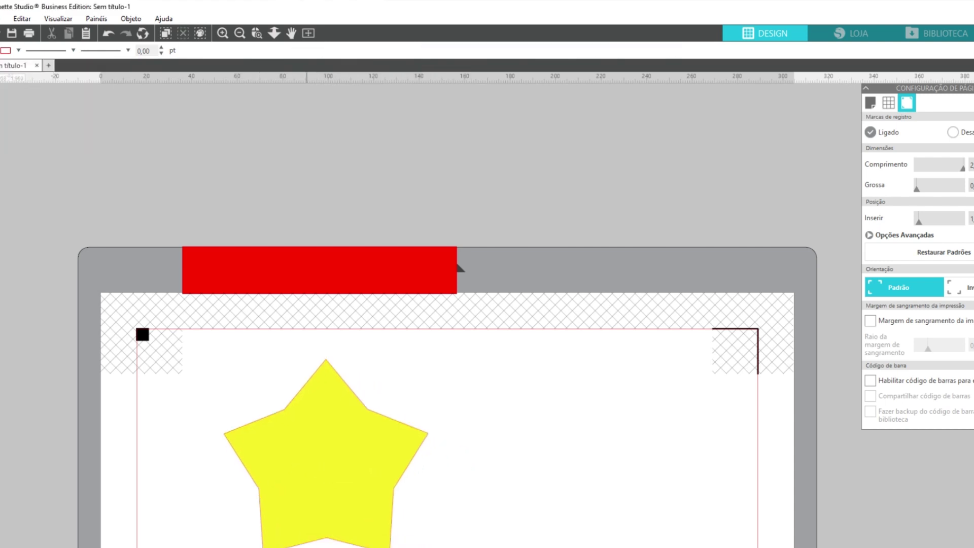
# Move the red rectangle off the cutting mat into the empty area above it, and show the page setup settings.
pyautogui.moveTo(329, 287); pyautogui.dragTo(498, 275)
pyautogui.click(572, 155)
pyautogui.click(870, 102)
pyautogui.click(144, 245)
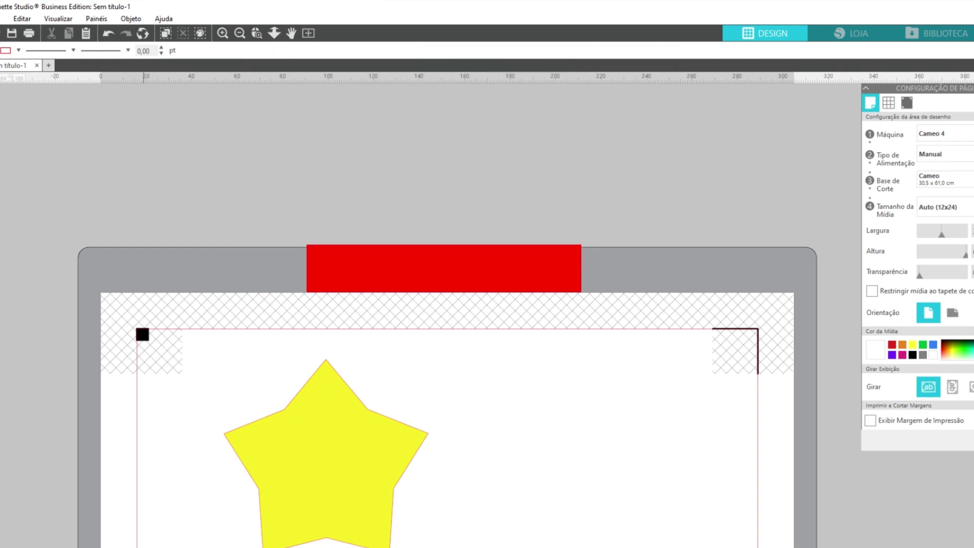
pyautogui.moveTo(440, 269); pyautogui.dragTo(479, 165)
pyautogui.click(478, 278)
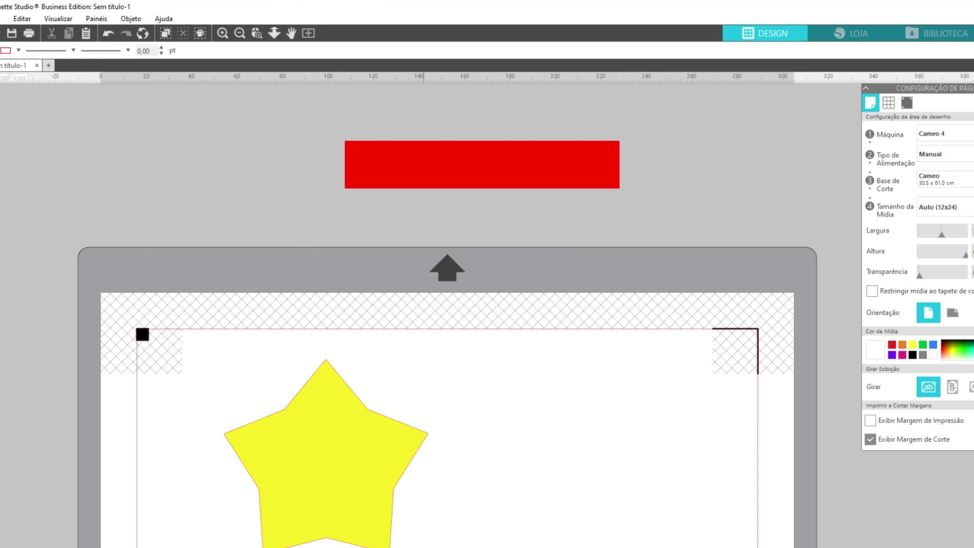
# Set the feed type to Auto Sheet Feeder and move the red rectangle farther right, clear of the page.
pyautogui.click(943, 154)
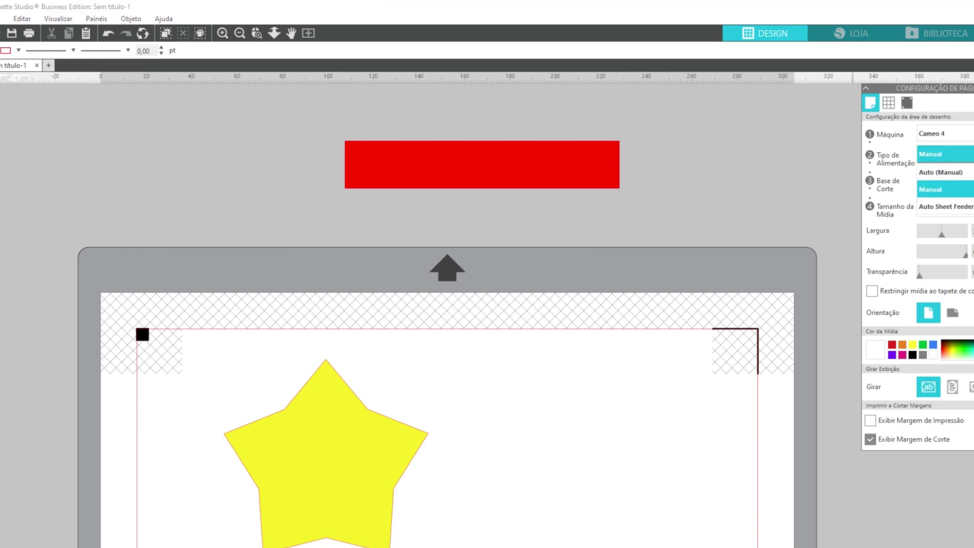
pyautogui.click(944, 206)
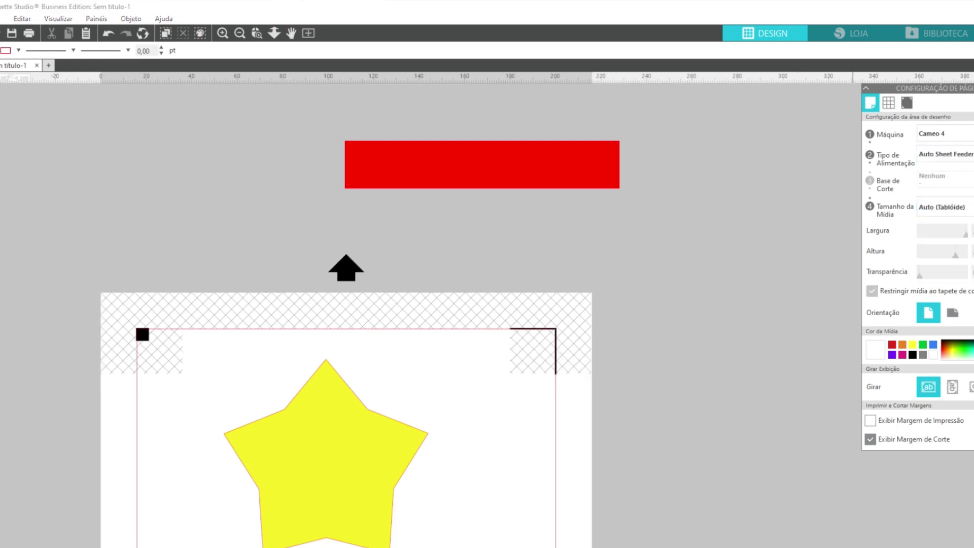
pyautogui.moveTo(479, 166); pyautogui.dragTo(566, 214)
pyautogui.click(367, 295)
pyautogui.click(314, 269)
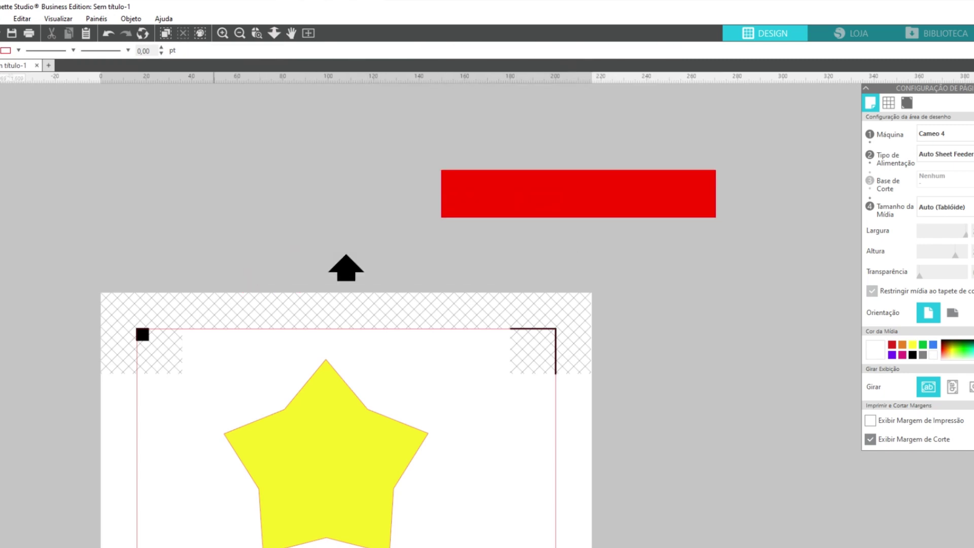
# Set the feed type to Manual and move the yellow star up so its tip overlaps the mat's upper border.
pyautogui.moveTo(372, 526); pyautogui.dragTo(363, 450)
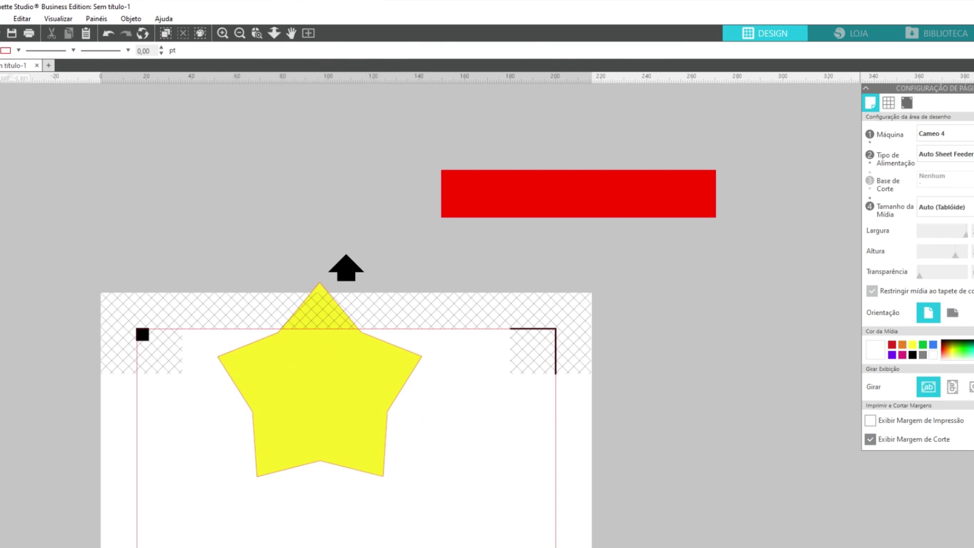
pyautogui.click(944, 154)
pyautogui.click(945, 189)
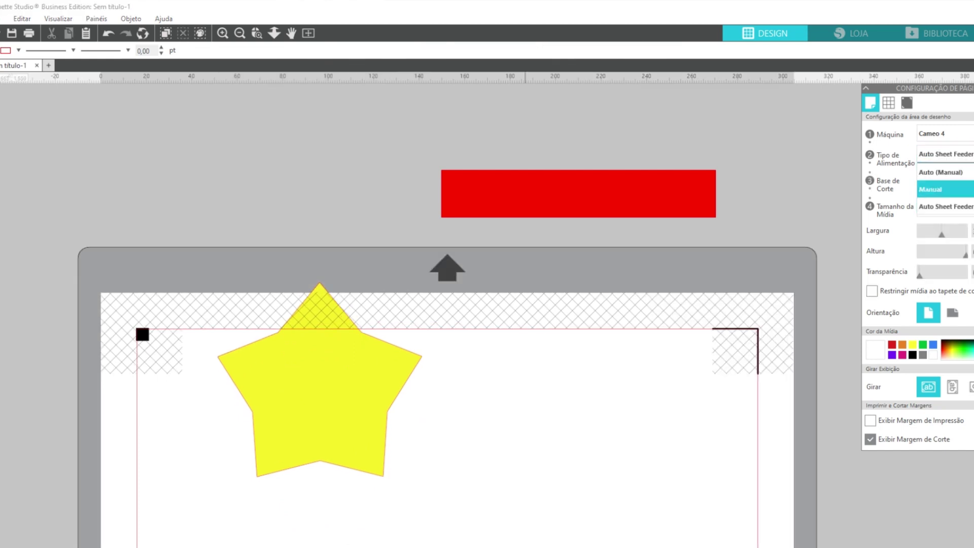
pyautogui.moveTo(361, 446); pyautogui.dragTo(371, 413)
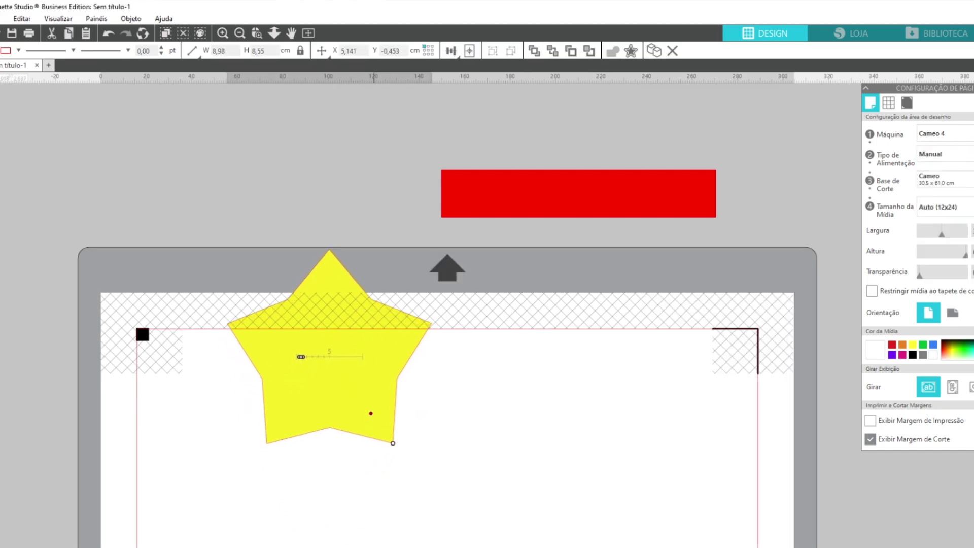
pyautogui.click(304, 480)
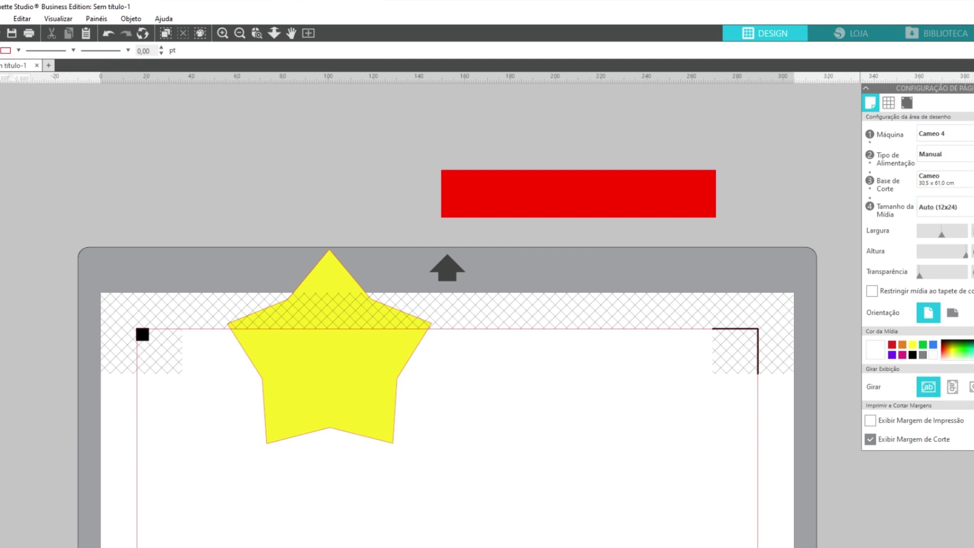
# Check the installed Silhouette Studio version in the program's About information, and close it.
pyautogui.click(164, 19)
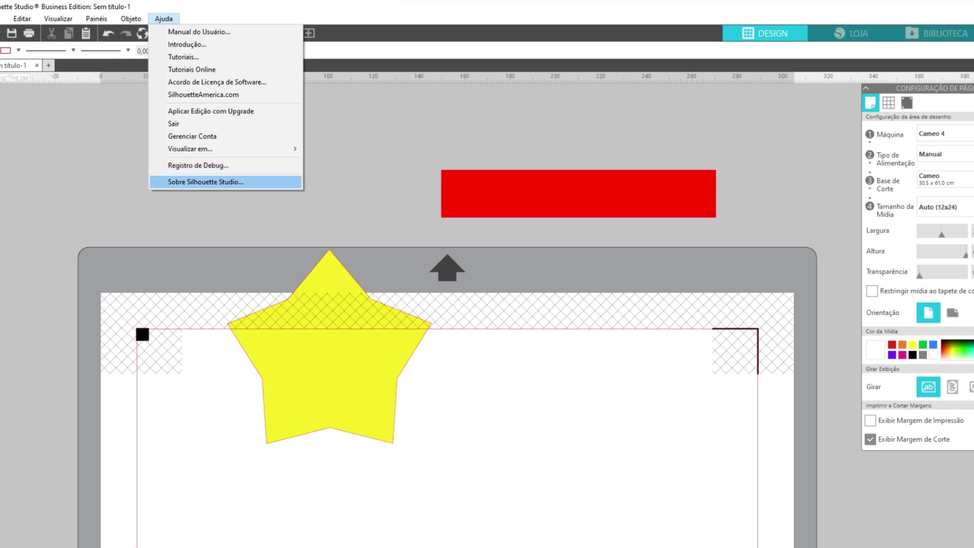
pyautogui.click(205, 182)
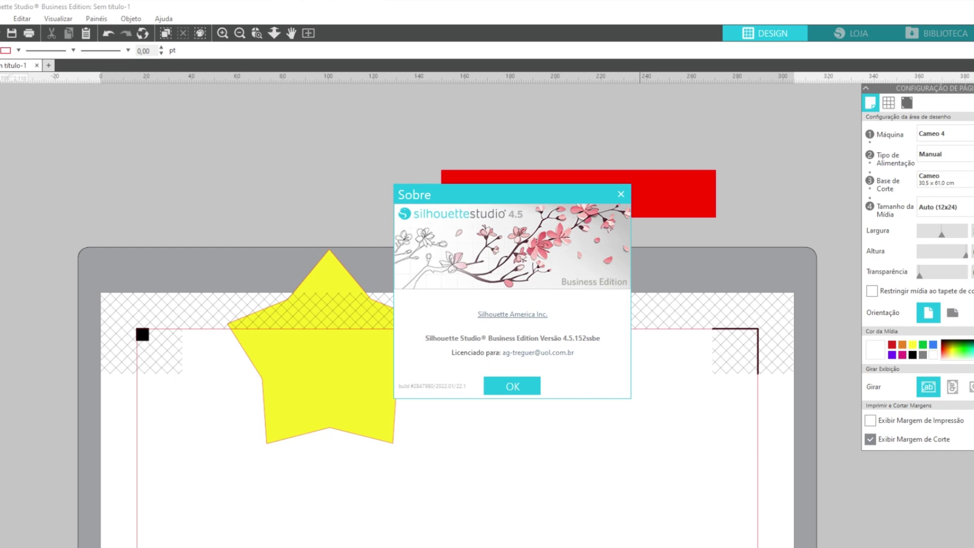
pyautogui.click(511, 386)
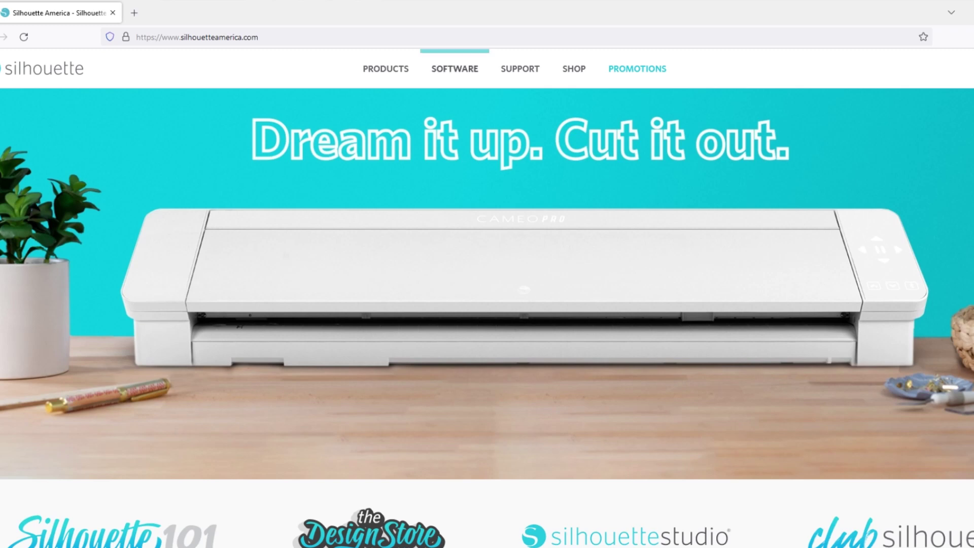
# Switch to the Silhouette America website, open the list of Silhouette Studio legacy downloads, and highlight version 4.4.945.
pyautogui.click(454, 69)
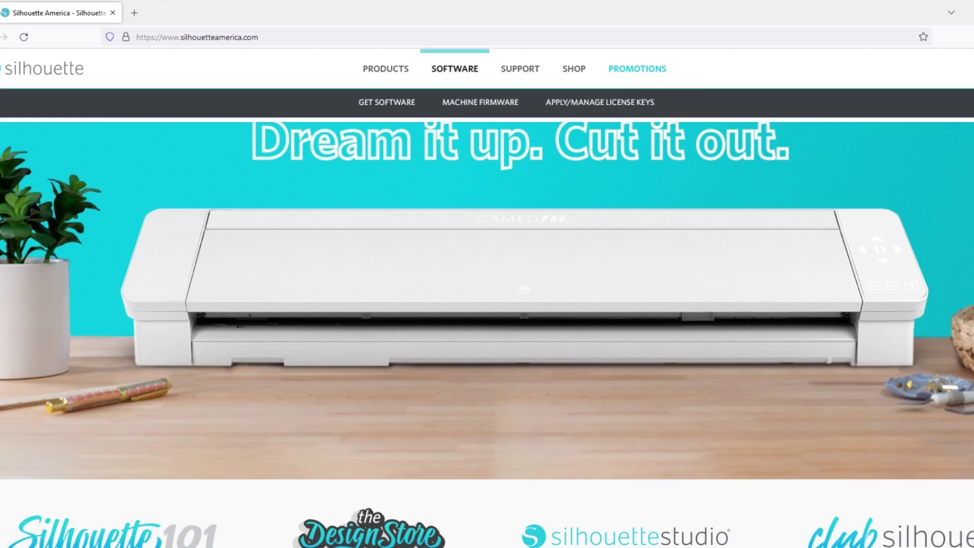
pyautogui.click(386, 102)
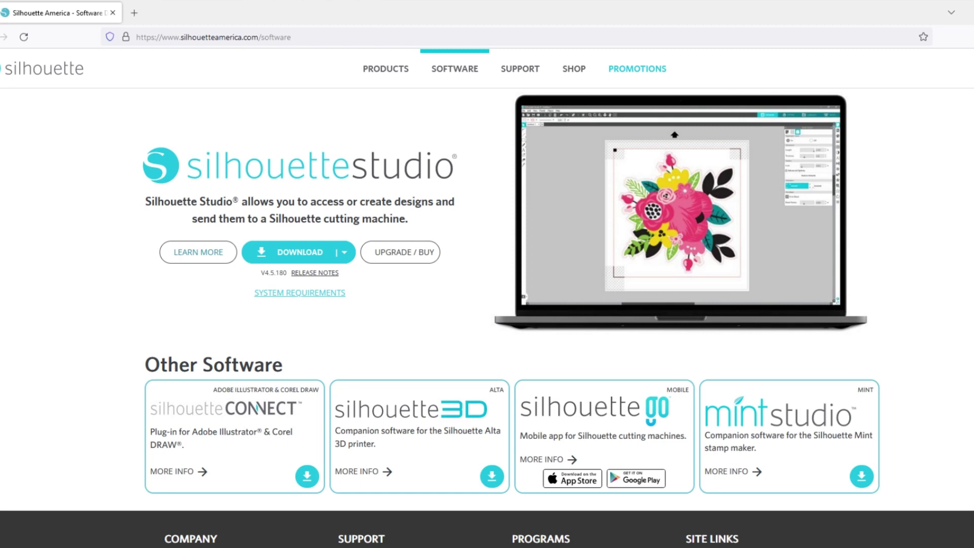
pyautogui.click(197, 252)
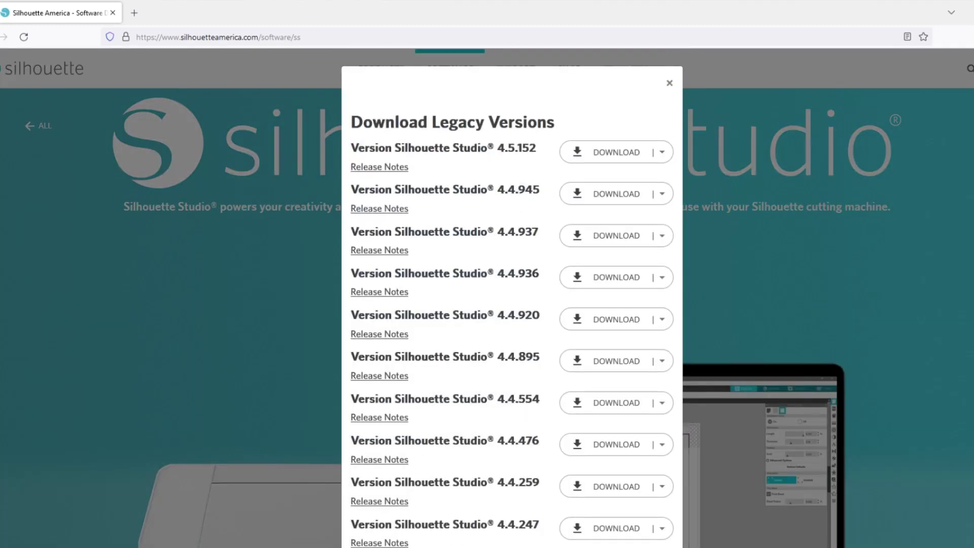
pyautogui.moveTo(497, 189); pyautogui.dragTo(540, 189)
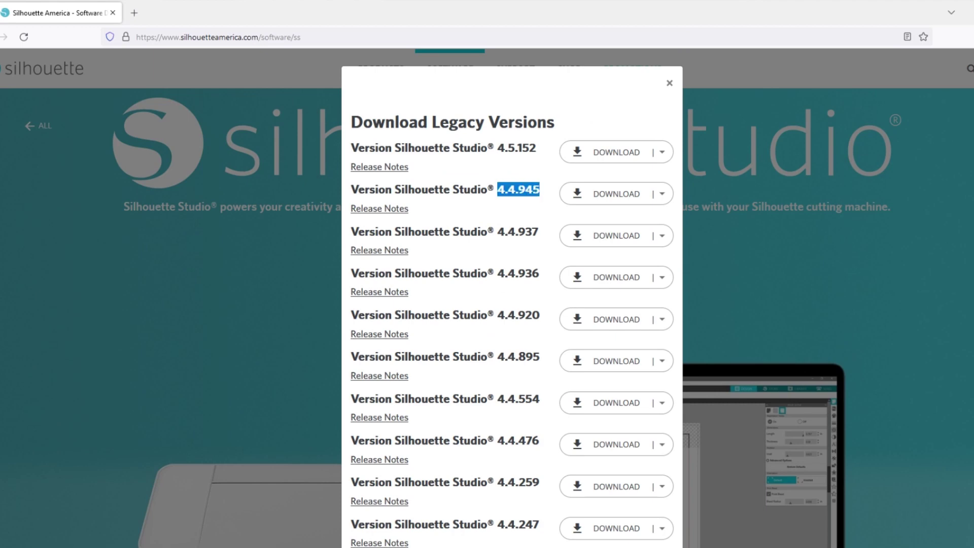